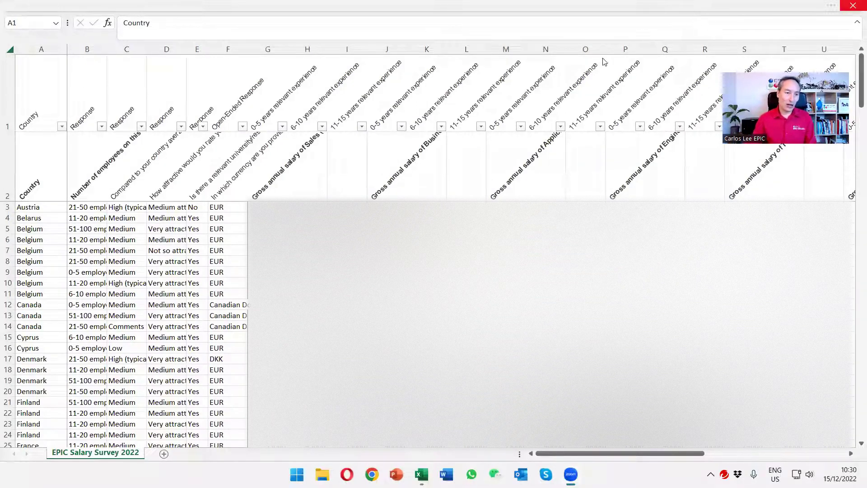
Review the gross annual salary headings from Sales to Engineering or Design, and the three experience-range columns under Sales.
{"action": "left_click", "coordinate": [269, 176]}
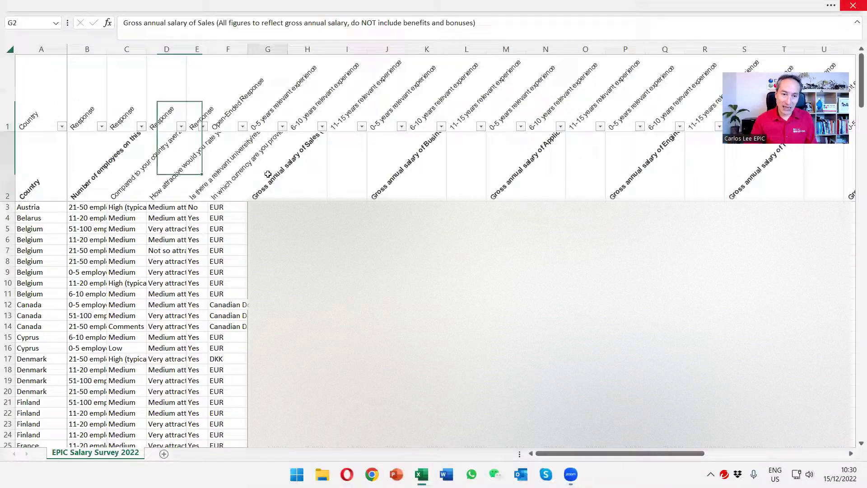
{"action": "left_click", "coordinate": [386, 188]}
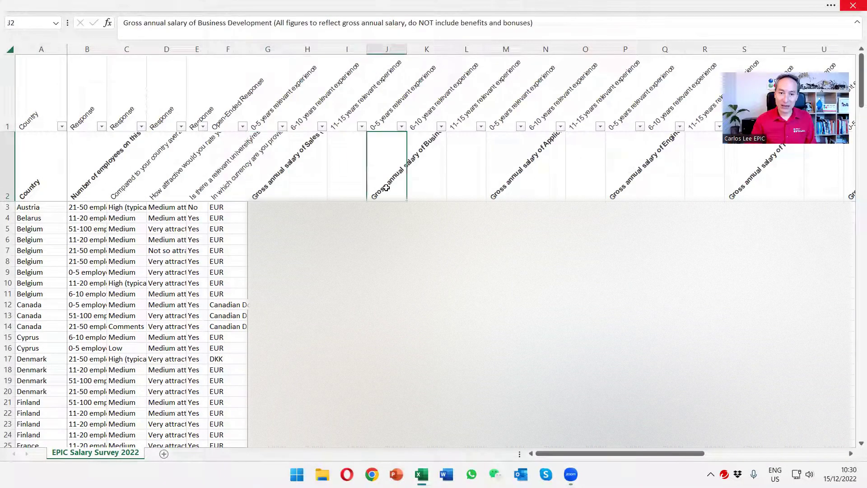
{"action": "left_click", "coordinate": [506, 175]}
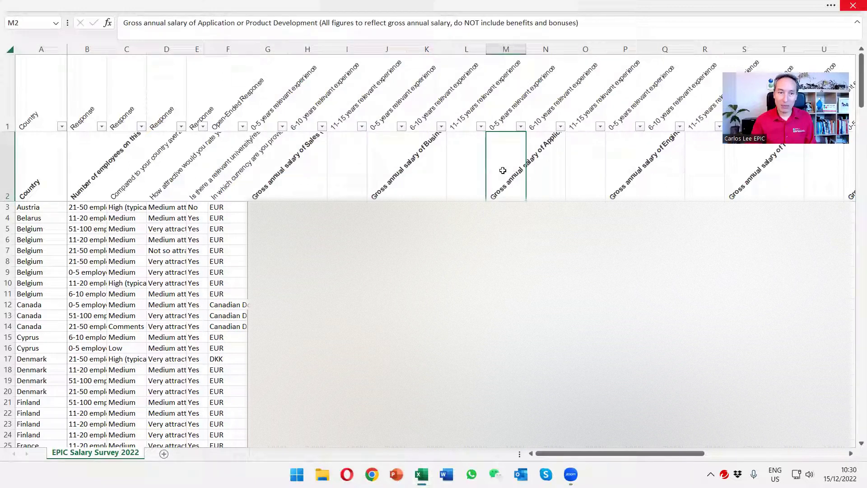
{"action": "left_click", "coordinate": [626, 180]}
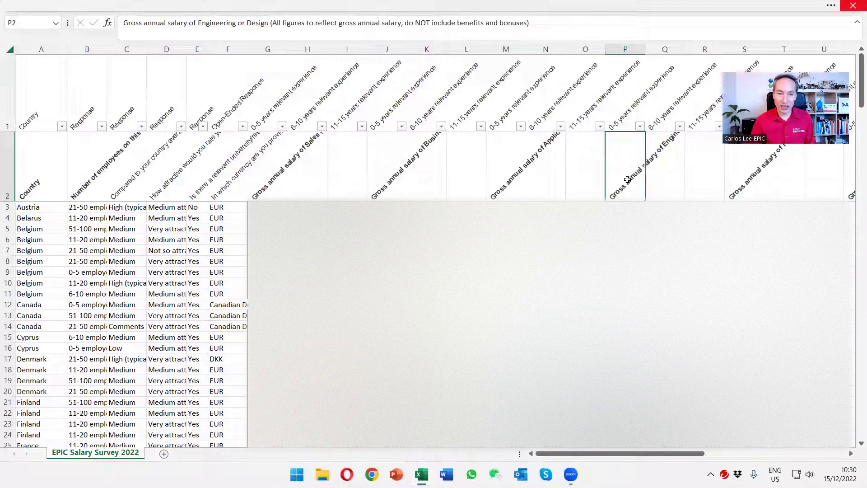
{"action": "left_click", "coordinate": [269, 108]}
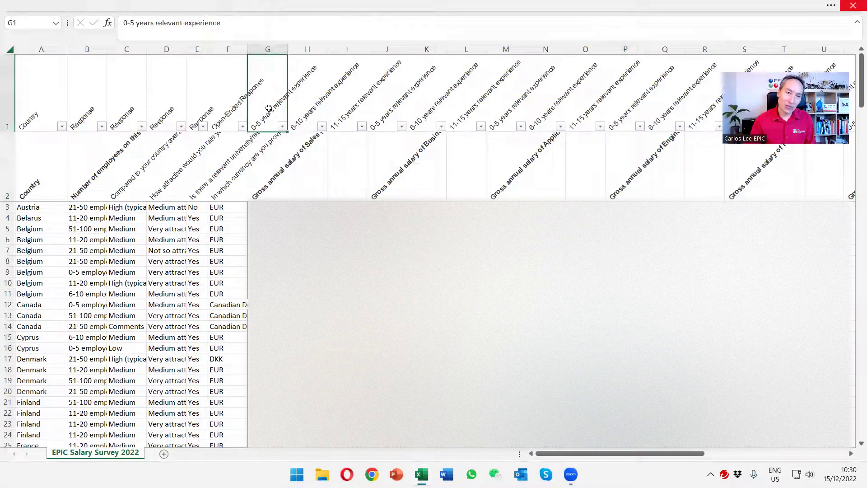
{"action": "left_click", "coordinate": [306, 116]}
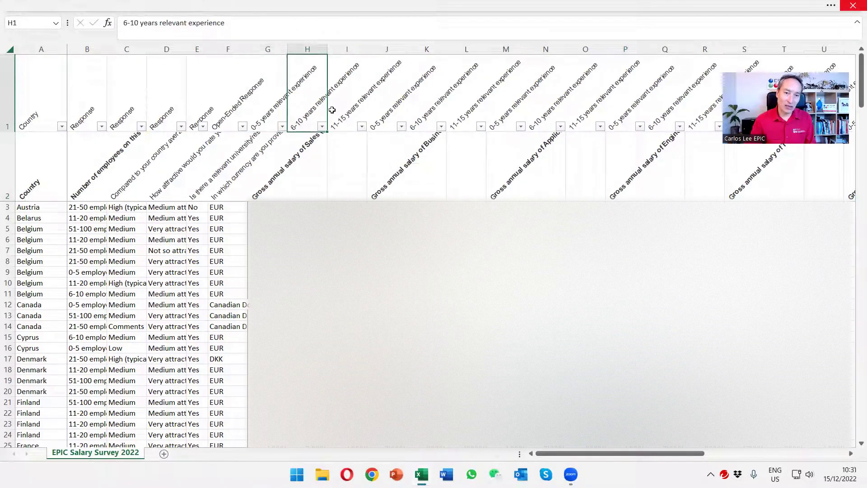
{"action": "left_click", "coordinate": [351, 111]}
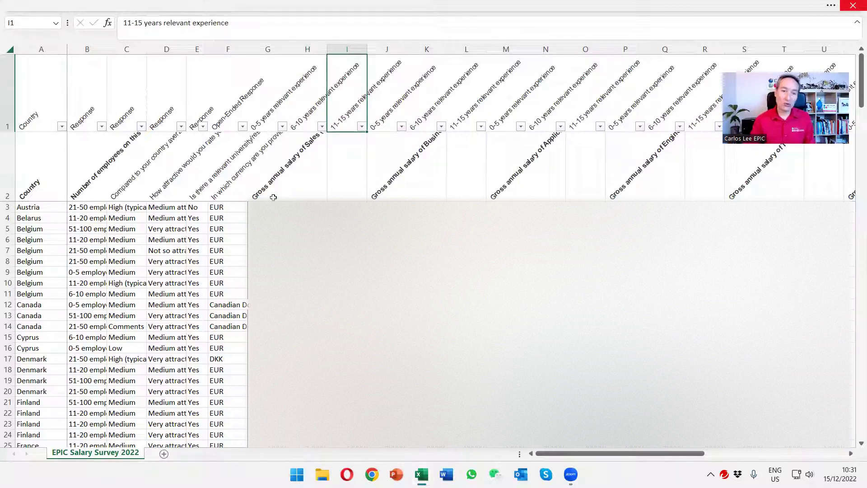
{"action": "left_click", "coordinate": [271, 49]}
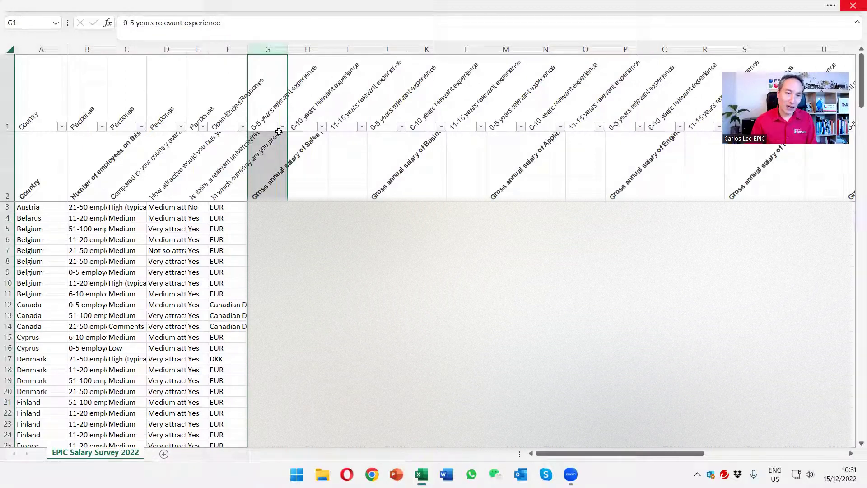
{"action": "left_click", "coordinate": [309, 49]}
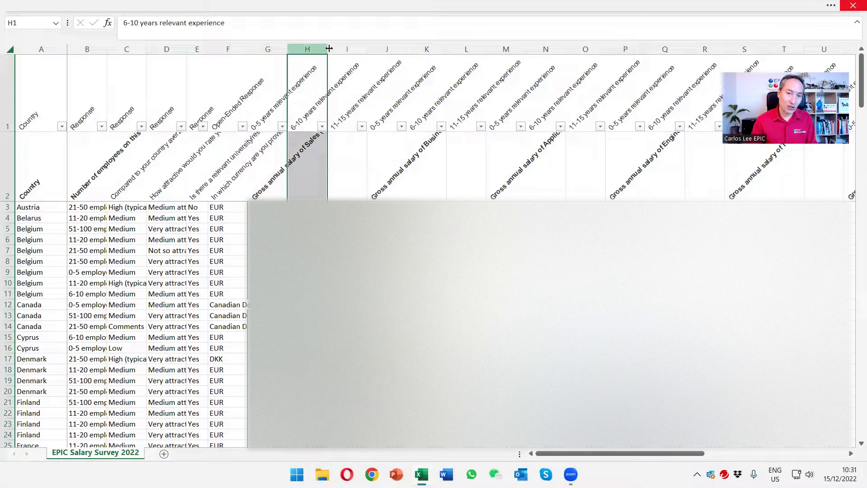
{"action": "left_click", "coordinate": [347, 48]}
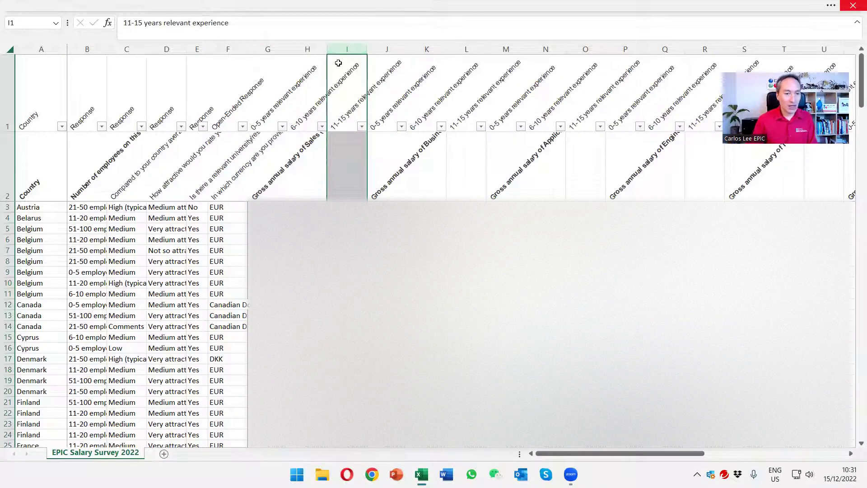
Look through the list of surveyed countries and filter the Country column to show only Germany.
{"action": "left_click", "coordinate": [38, 193]}
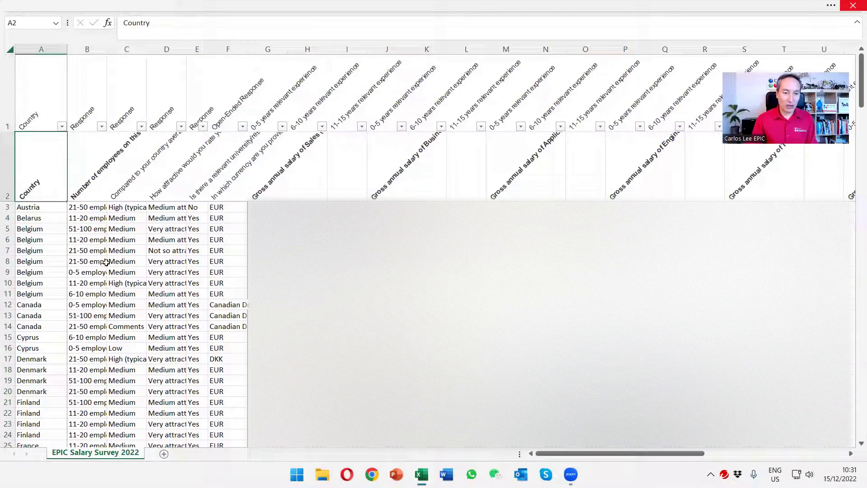
{"action": "scroll", "coordinate": [70, 256], "scroll_direction": "down", "scroll_amount": 10}
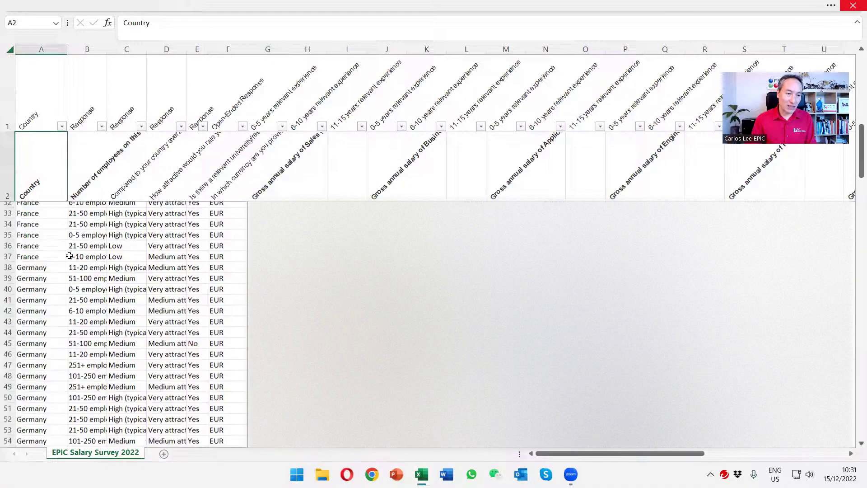
{"action": "scroll", "coordinate": [69, 255], "scroll_direction": "down", "scroll_amount": 20}
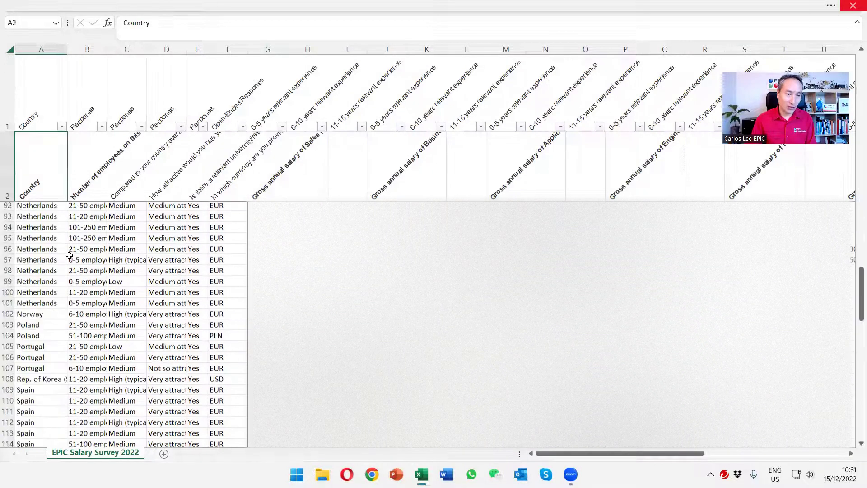
{"action": "scroll", "coordinate": [69, 256], "scroll_direction": "up", "scroll_amount": 20}
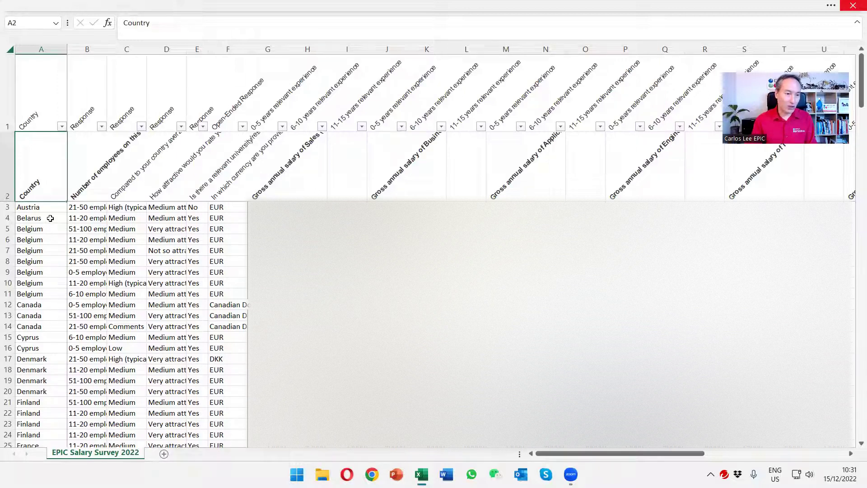
{"action": "left_click", "coordinate": [62, 126]}
{"action": "left_click", "coordinate": [30, 258]}
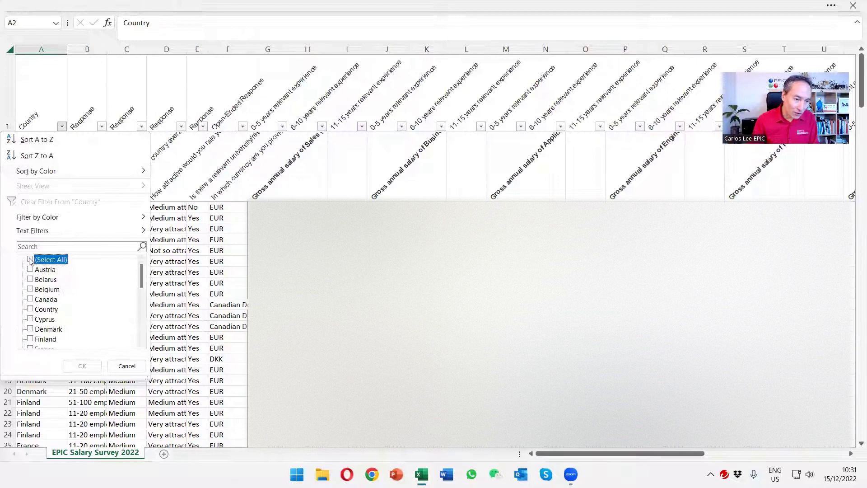
{"action": "left_click", "coordinate": [139, 307]}
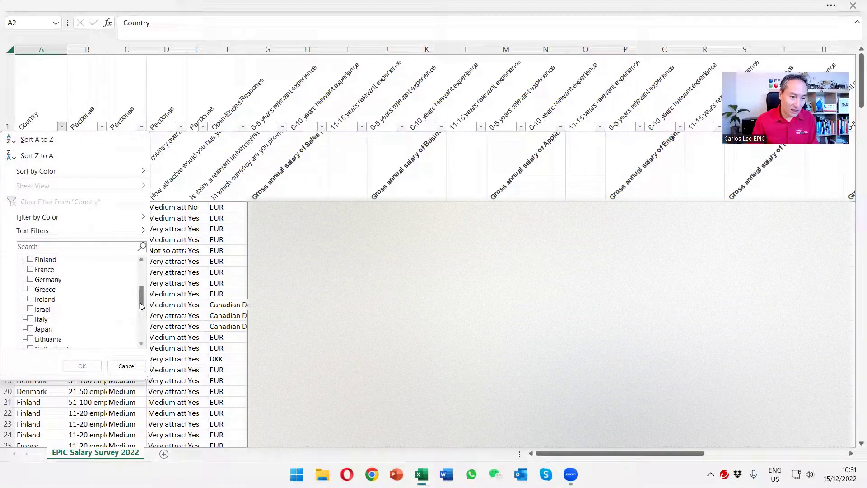
{"action": "left_click", "coordinate": [41, 281]}
{"action": "left_click", "coordinate": [82, 364]}
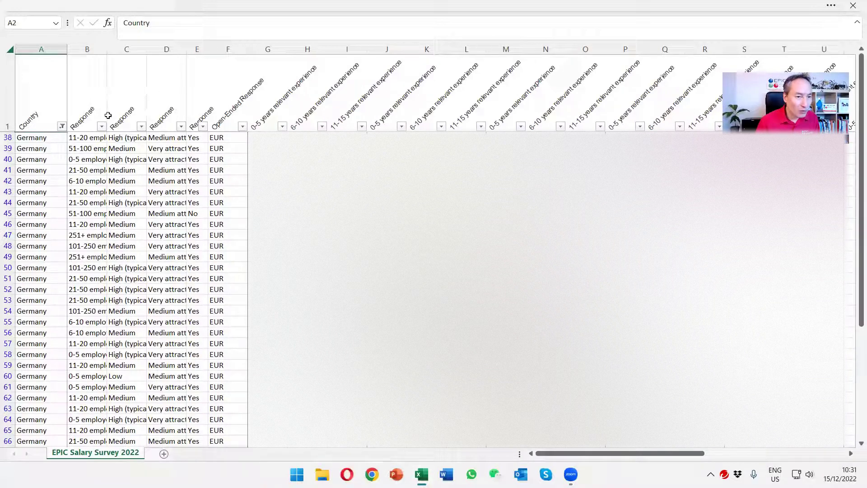
Filter the number-of-employees column to show only sites with 21-50 employees.
{"action": "left_click", "coordinate": [103, 127]}
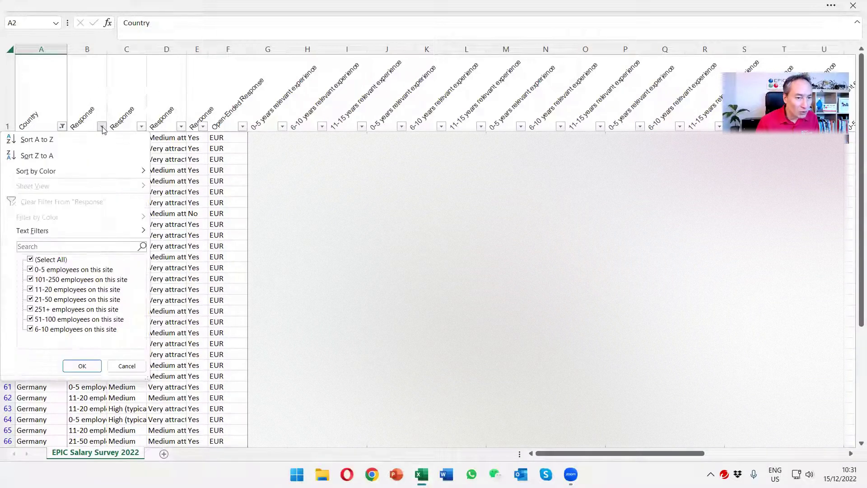
{"action": "left_click", "coordinate": [29, 259]}
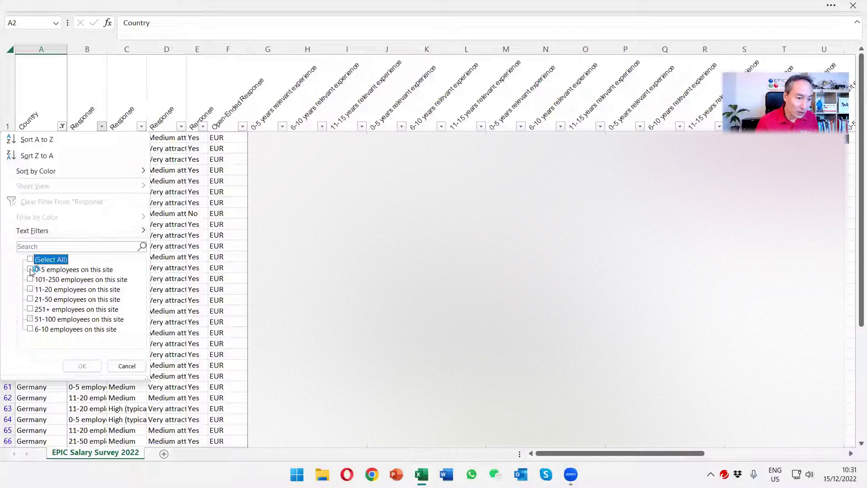
{"action": "left_click", "coordinate": [31, 300]}
{"action": "left_click", "coordinate": [88, 370]}
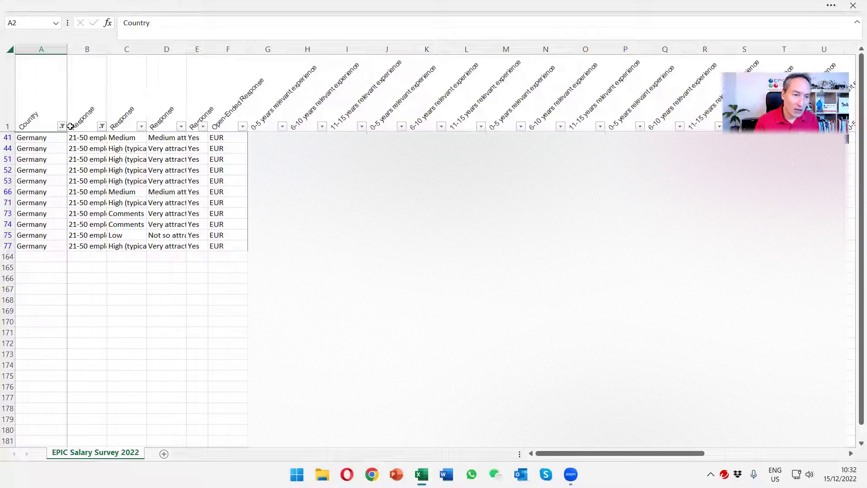
Remove the filters on number of employees and Country by selecting all values in both columns again.
{"action": "left_click", "coordinate": [103, 126]}
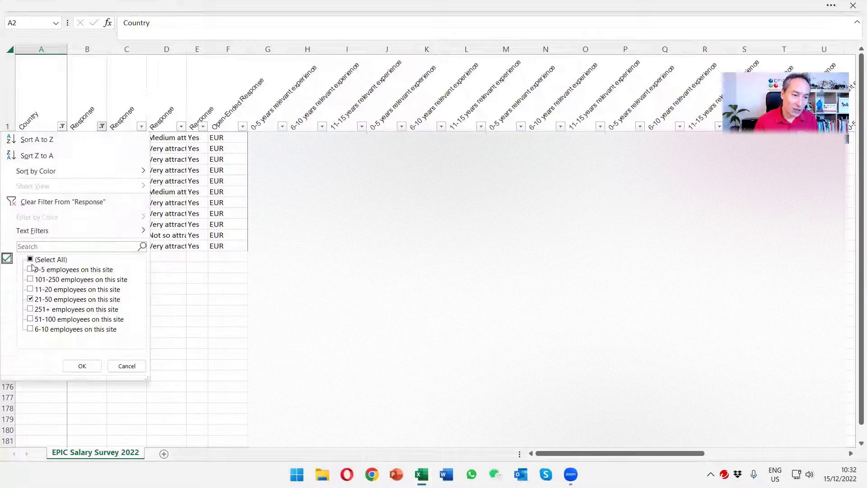
{"action": "left_click", "coordinate": [75, 366]}
{"action": "left_click", "coordinate": [63, 126]}
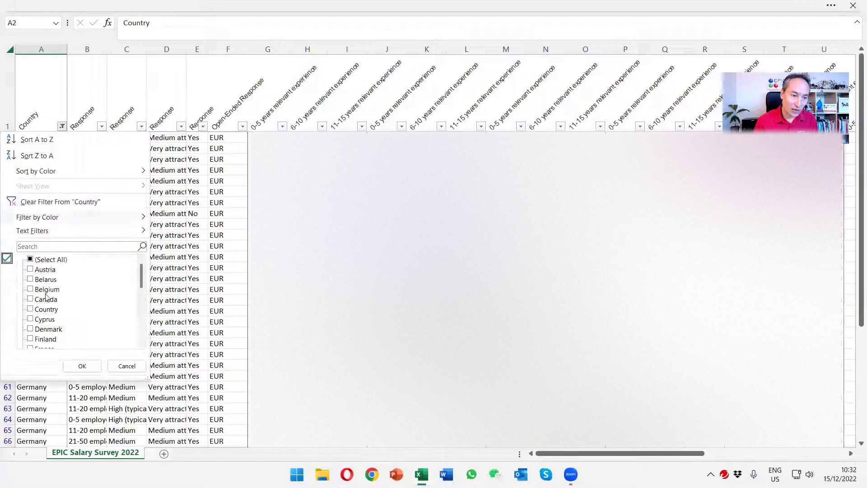
{"action": "left_click", "coordinate": [45, 259]}
{"action": "left_click", "coordinate": [77, 364]}
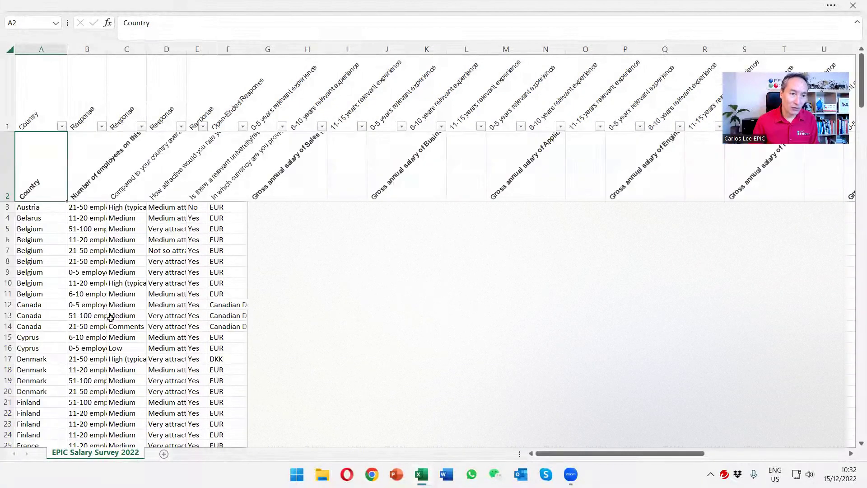
Read the cost-of-living, site attractiveness, nearby university and currency questions in C2 to F2, and view the currency filter's options.
{"action": "left_click", "coordinate": [125, 176]}
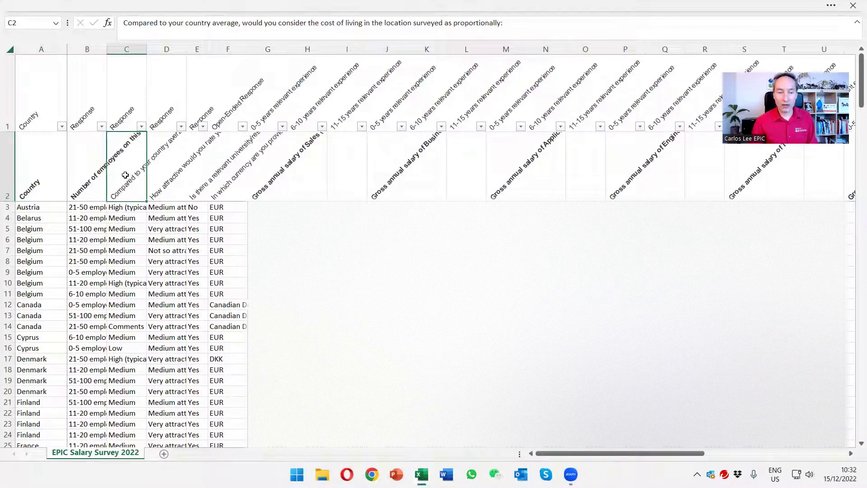
{"action": "left_click", "coordinate": [170, 183]}
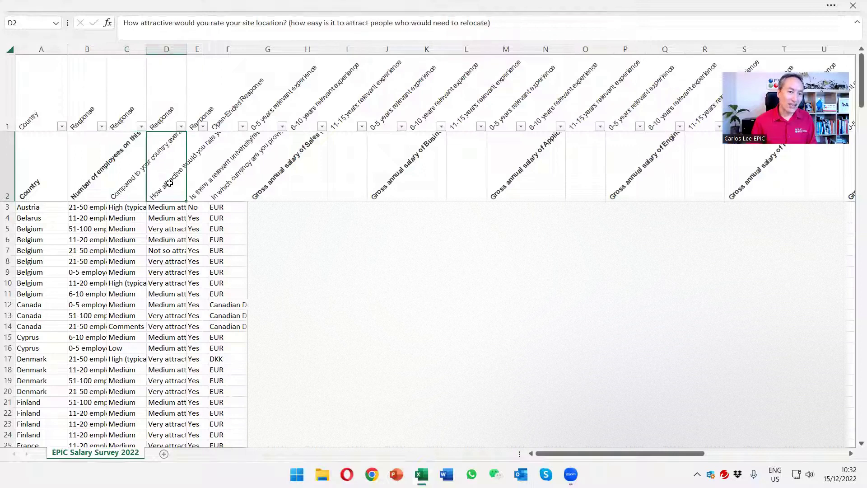
{"action": "left_click", "coordinate": [206, 179]}
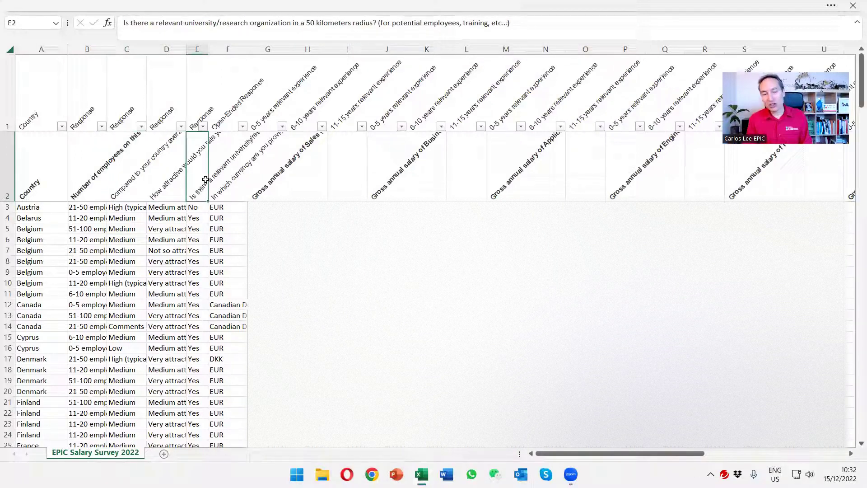
{"action": "left_click", "coordinate": [173, 175]}
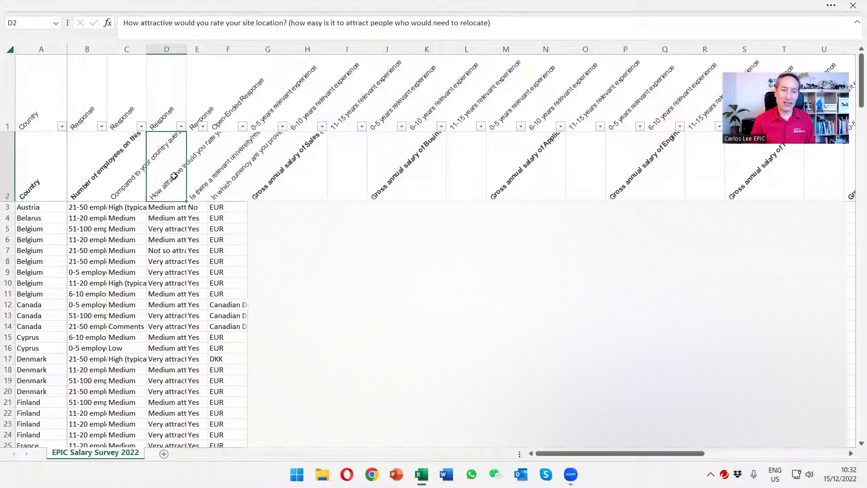
{"action": "left_click", "coordinate": [198, 176]}
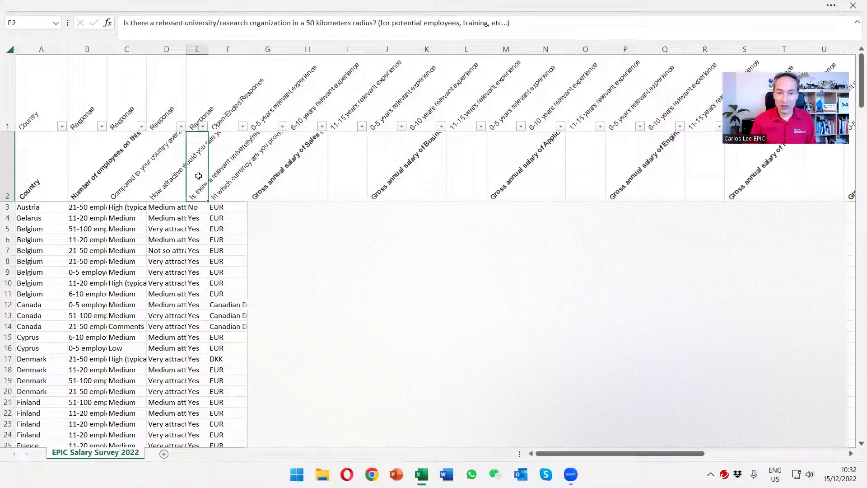
{"action": "left_click", "coordinate": [226, 183]}
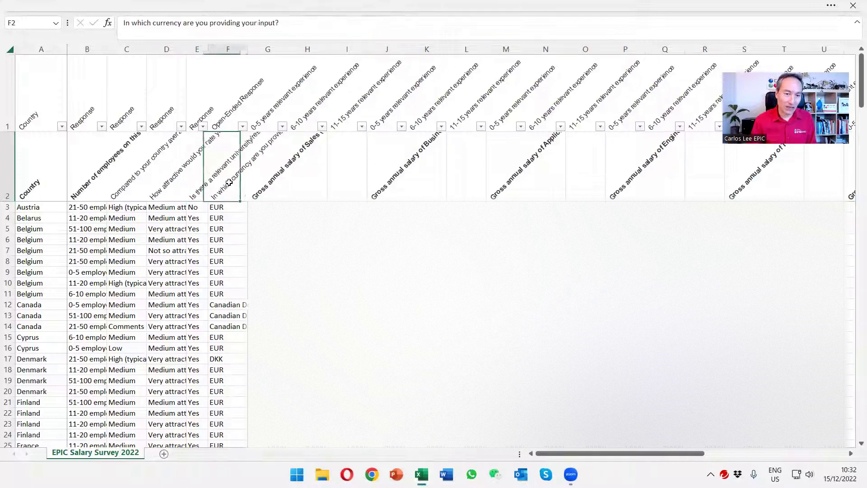
{"action": "left_click", "coordinate": [243, 126]}
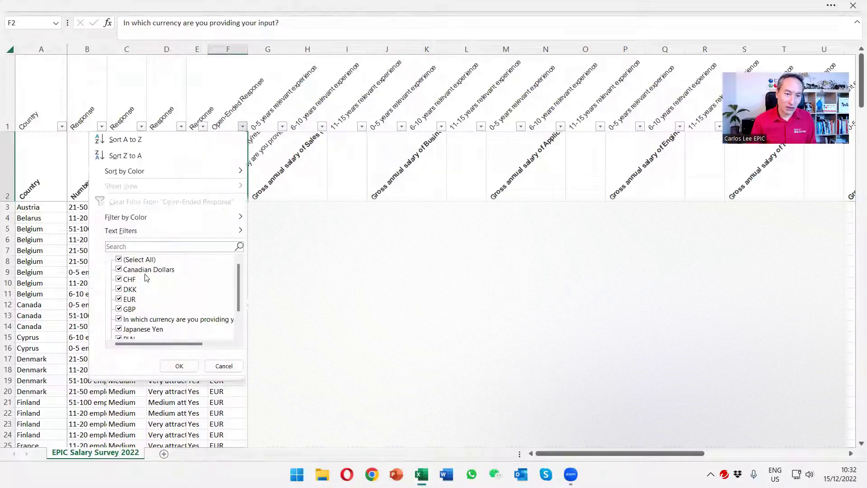
{"action": "left_click", "coordinate": [223, 366]}
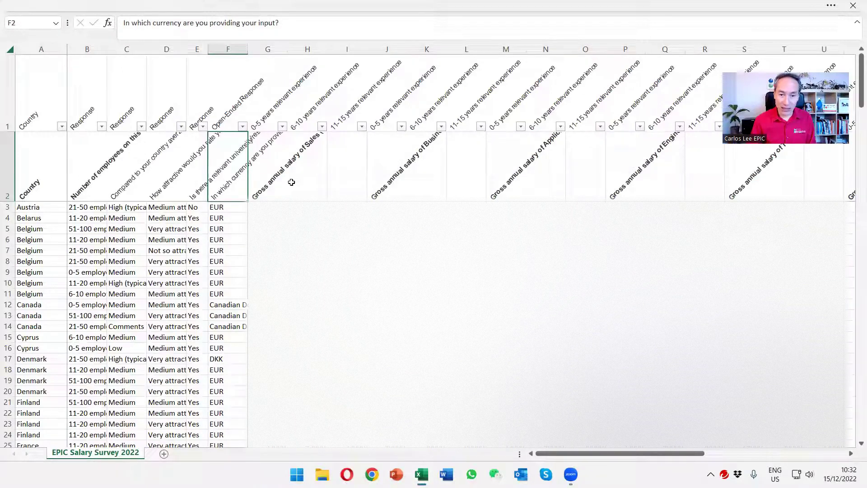
Examine the remaining question headings along row 2, from the Sales salary heading in G2 through to column AQ.
{"action": "left_click", "coordinate": [271, 181]}
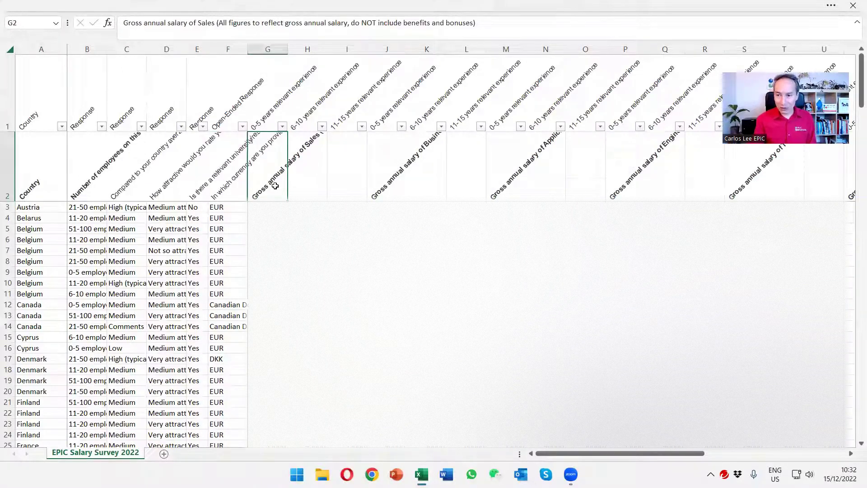
{"action": "key", "text": "Left"}
{"action": "key", "text": "Left"}
{"action": "key", "text": "Left"}
{"action": "key", "text": "Right"}
{"action": "key", "text": "Right"}
{"action": "key", "text": "Right"}
{"action": "key", "text": "Right"}
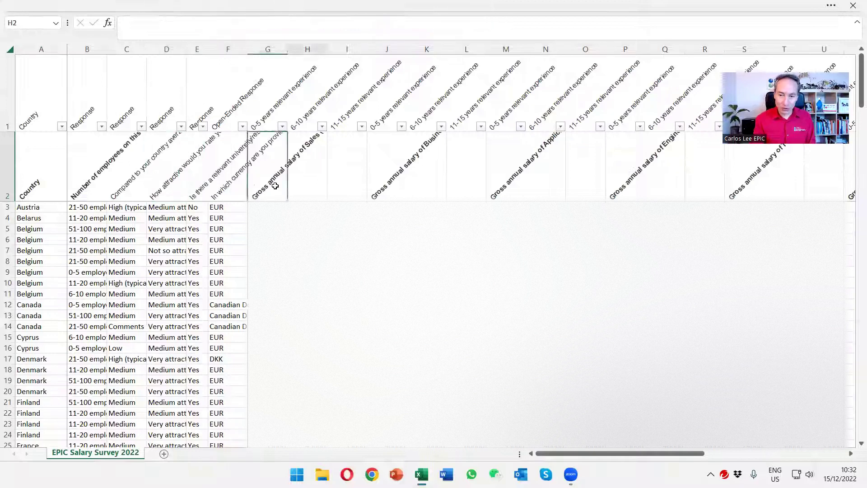
{"action": "key", "text": "Right"}
{"action": "key", "text": "Right"}
{"action": "key", "text": "Right"}
{"action": "key", "text": "Right"}
{"action": "key", "text": "Right"}
{"action": "key", "text": "Right"}
{"action": "key", "text": "Right"}
{"action": "key", "text": "Right"}
{"action": "key", "text": "Right"}
{"action": "key", "text": "Right"}
{"action": "key", "text": "Right"}
{"action": "key", "text": "Right"}
{"action": "key", "text": "Right"}
{"action": "key", "text": "Right"}
{"action": "key", "text": "Right"}
{"action": "key", "text": "Right"}
{"action": "key", "text": "Right"}
{"action": "key", "text": "Right"}
{"action": "key", "text": "Right"}
{"action": "key", "text": "Right"}
{"action": "key", "text": "Right"}
{"action": "key", "text": "Right"}
{"action": "key", "text": "Right"}
{"action": "key", "text": "Right"}
{"action": "key", "text": "Right"}
{"action": "key", "text": "Right"}
{"action": "key", "text": "Right"}
{"action": "key", "text": "Right"}
{"action": "key", "text": "Right"}
{"action": "key", "text": "Right"}
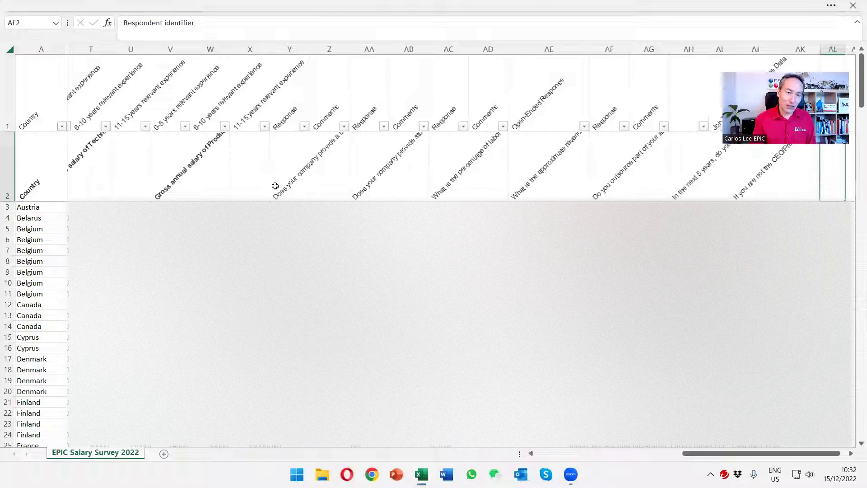
{"action": "key", "text": "Right"}
{"action": "key", "text": "Right"}
{"action": "key", "text": "Right"}
{"action": "key", "text": "Right"}
{"action": "key", "text": "Right"}
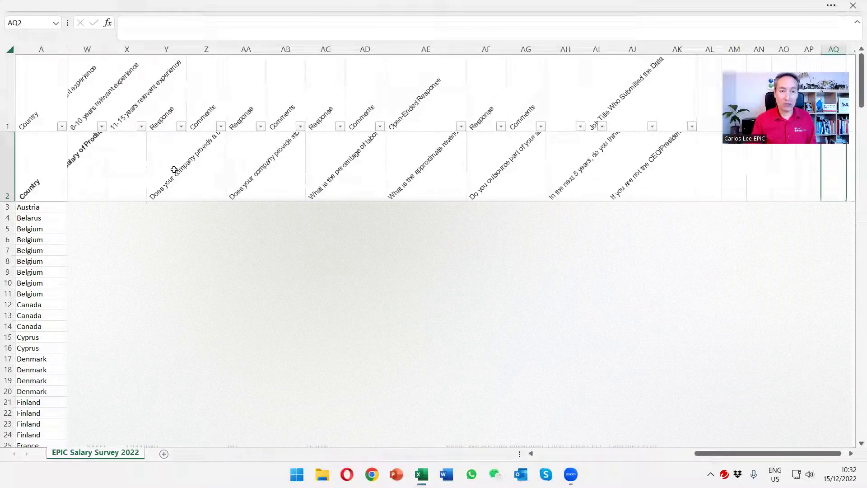
Read the sales bonus, stock options and revenue-per-employee questions in Y2, AA2 and AE2.
{"action": "left_click", "coordinate": [174, 170]}
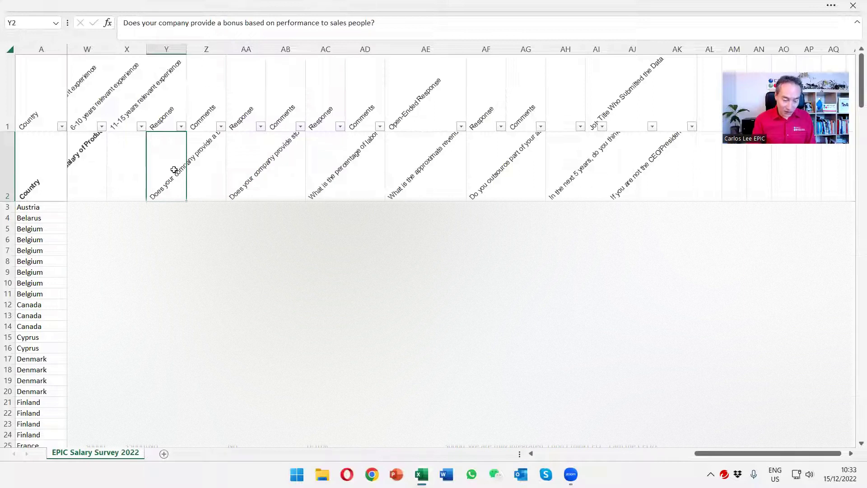
{"action": "key", "text": "Right"}
{"action": "key", "text": "Right"}
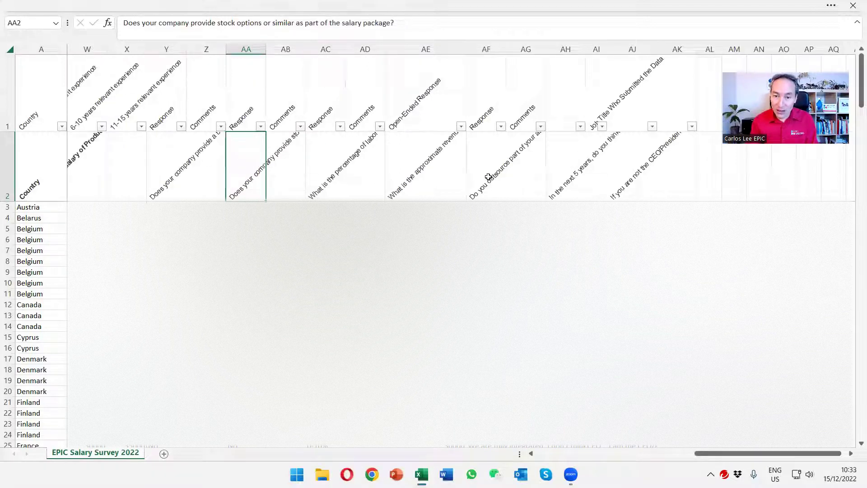
{"action": "left_click", "coordinate": [445, 183]}
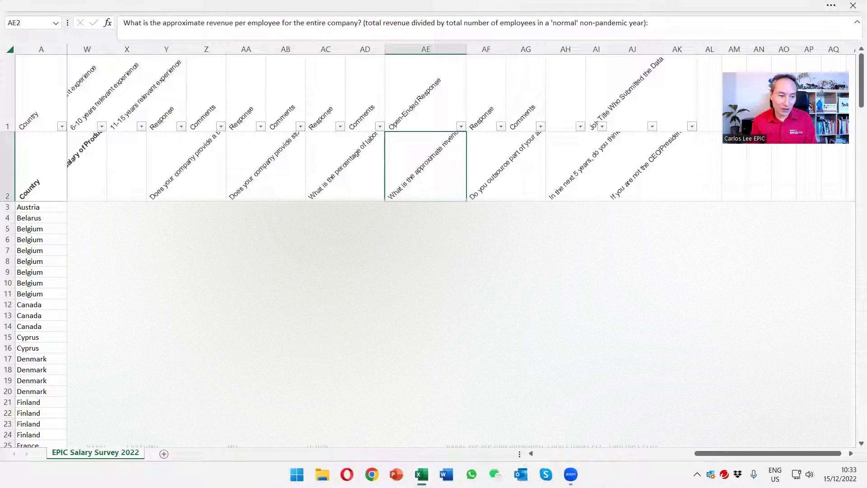
{"action": "scroll", "coordinate": [452, 325], "scroll_direction": "down", "scroll_amount": 13}
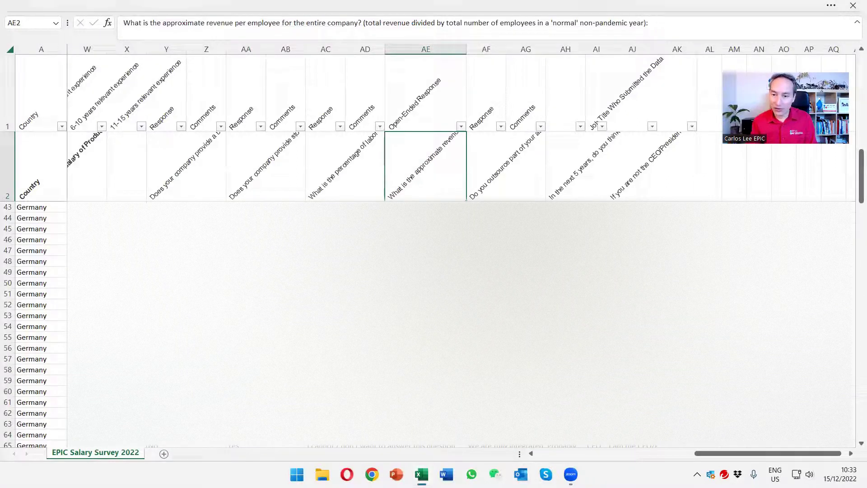
Check the closing question headings around AI2 and AJ2, and go back along row 2 to the Country heading in A2.
{"action": "left_click", "coordinate": [606, 186]}
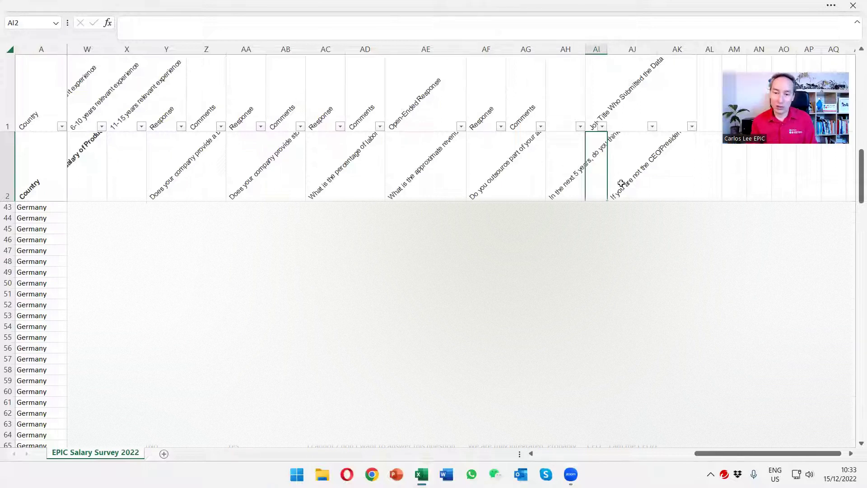
{"action": "left_click", "coordinate": [626, 185]}
{"action": "left_click", "coordinate": [601, 176]}
{"action": "key", "text": "Left"}
{"action": "key", "text": "Left"}
{"action": "key", "text": "Left"}
{"action": "key", "text": "Left"}
{"action": "key", "text": "Left"}
{"action": "key", "text": "Left"}
{"action": "key", "text": "Left"}
{"action": "key", "text": "Left"}
{"action": "key", "text": "Left"}
{"action": "key", "text": "Left"}
{"action": "key", "text": "Left"}
{"action": "key", "text": "Left"}
{"action": "key", "text": "Left"}
{"action": "key", "text": "Left"}
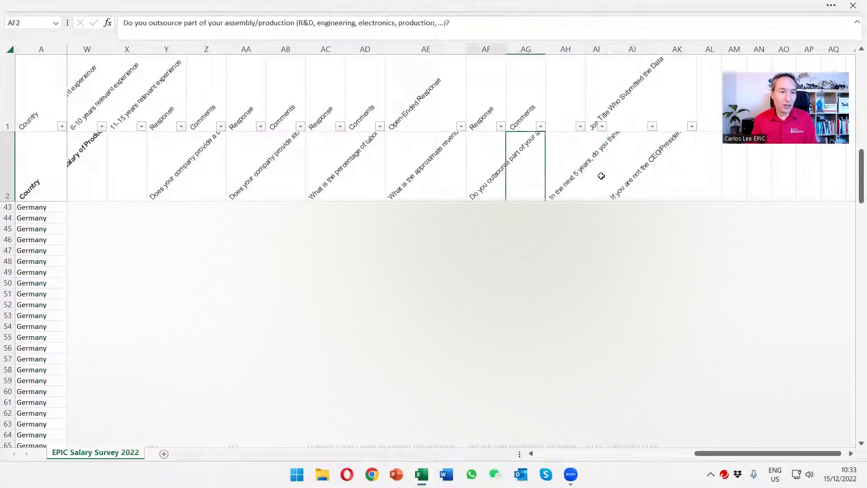
{"action": "key", "text": "Left"}
{"action": "key", "text": "Left"}
{"action": "key", "text": "Left"}
{"action": "key", "text": "Left"}
{"action": "key", "text": "Left"}
{"action": "key", "text": "Left"}
{"action": "key", "text": "Left"}
{"action": "key", "text": "Left"}
{"action": "key", "text": "Left"}
{"action": "key", "text": "Left"}
{"action": "key", "text": "Left"}
{"action": "key", "text": "Left"}
{"action": "key", "text": "Left"}
{"action": "key", "text": "Left"}
{"action": "key", "text": "Left"}
{"action": "key", "text": "Left"}
{"action": "key", "text": "Left"}
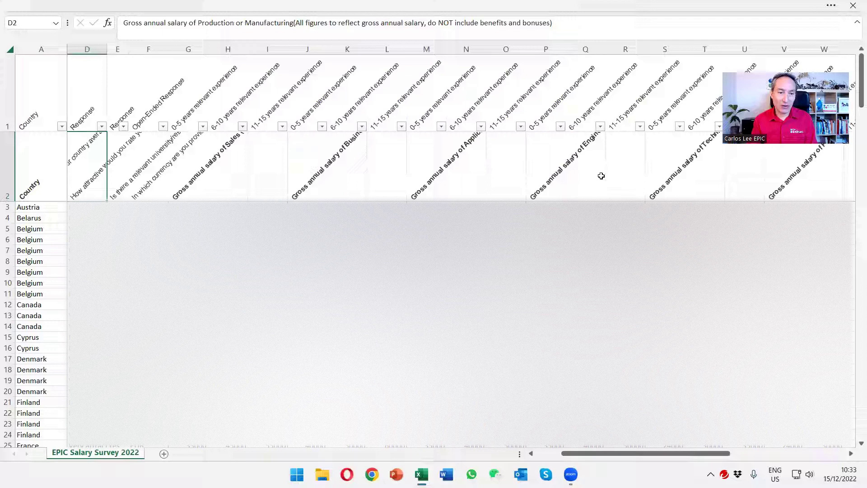
{"action": "key", "text": "Left"}
{"action": "key", "text": "Left"}
{"action": "key", "text": "Left"}
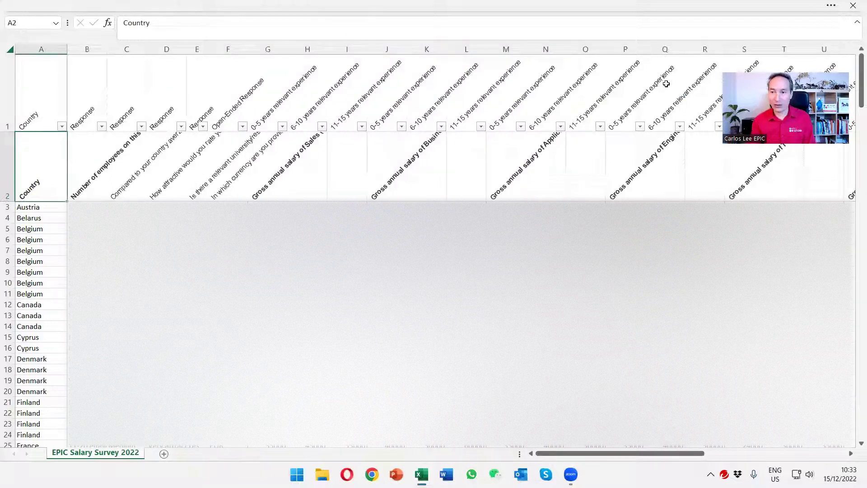
Switch to Chrome and open the jobs-in-photonics.com website.
{"action": "left_click", "coordinate": [704, 48]}
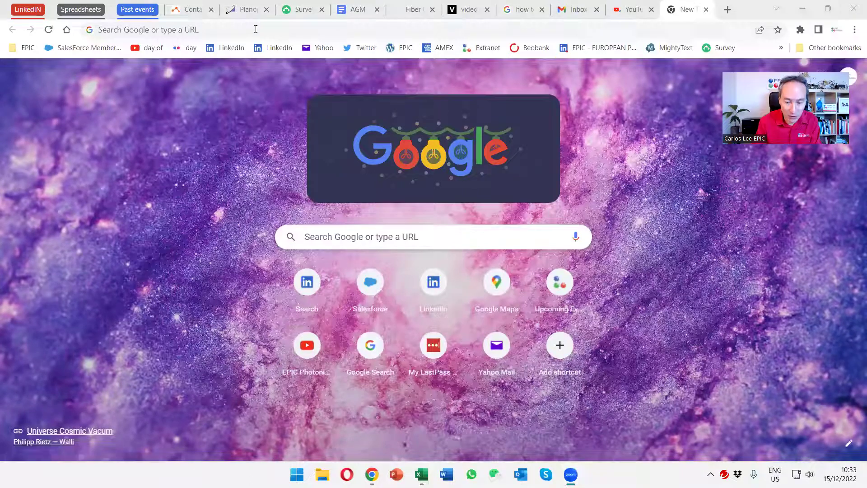
{"action": "left_click", "coordinate": [256, 29]}
{"action": "type", "text": "jobs-in-photonics.com"}
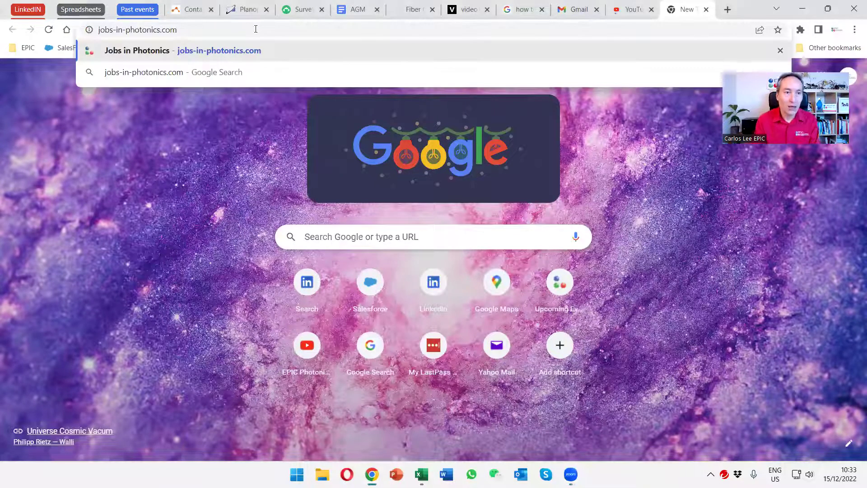
{"action": "key", "text": "Return"}
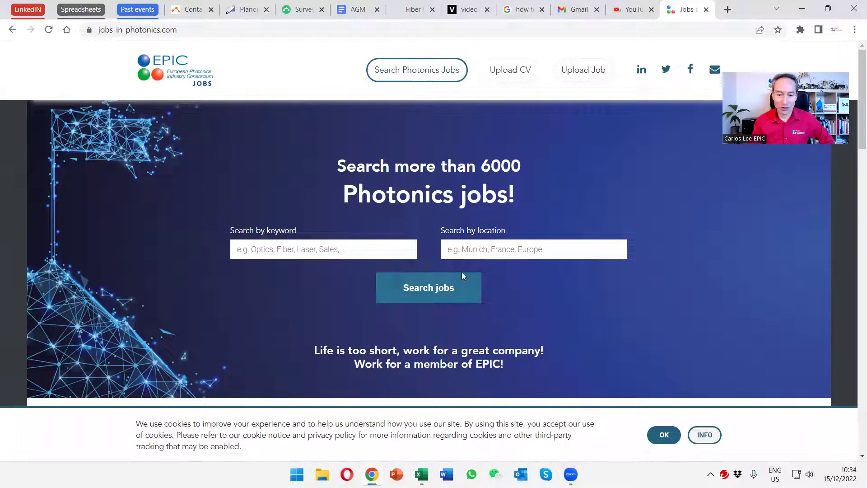
Look through the jobs site's home page, covering the News, EPIC HR Partners and Sponsors sections, and head back up.
{"action": "scroll", "coordinate": [577, 287], "scroll_direction": "down", "scroll_amount": 7}
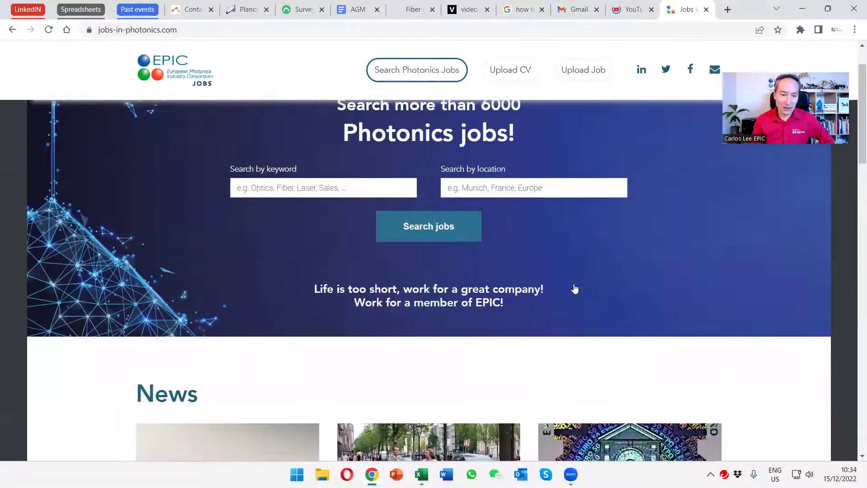
{"action": "scroll", "coordinate": [575, 288], "scroll_direction": "down", "scroll_amount": 10}
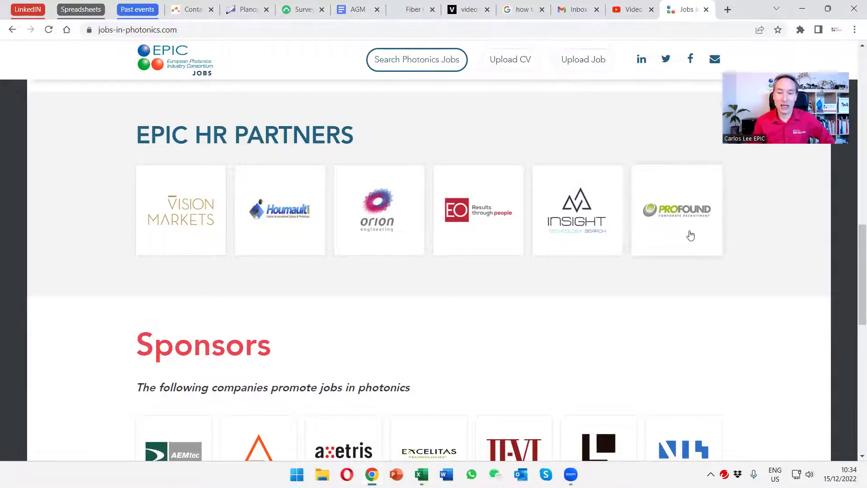
{"action": "scroll", "coordinate": [691, 235], "scroll_direction": "down", "scroll_amount": 2}
{"action": "scroll", "coordinate": [697, 253], "scroll_direction": "down", "scroll_amount": 4}
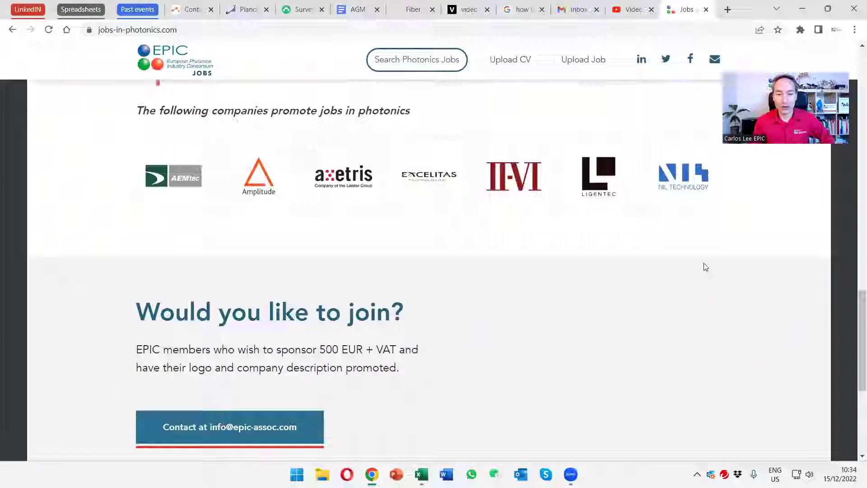
{"action": "scroll", "coordinate": [718, 308], "scroll_direction": "up", "scroll_amount": 2}
{"action": "scroll", "coordinate": [717, 306], "scroll_direction": "up", "scroll_amount": 20}
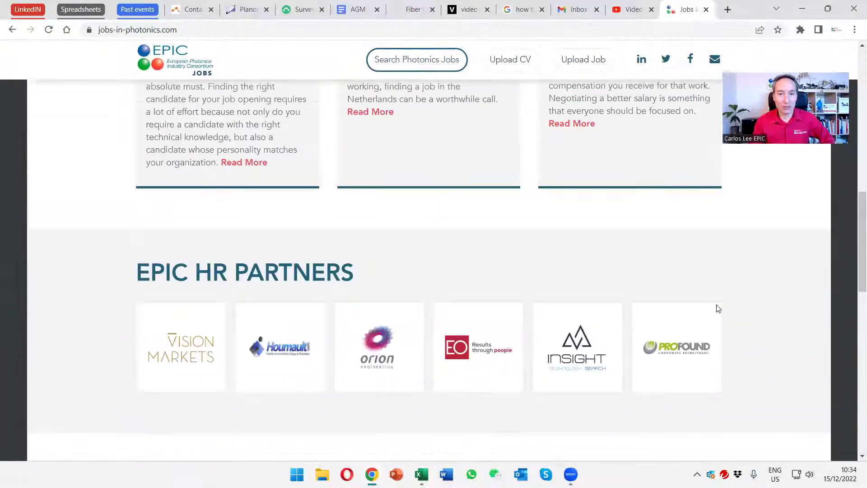